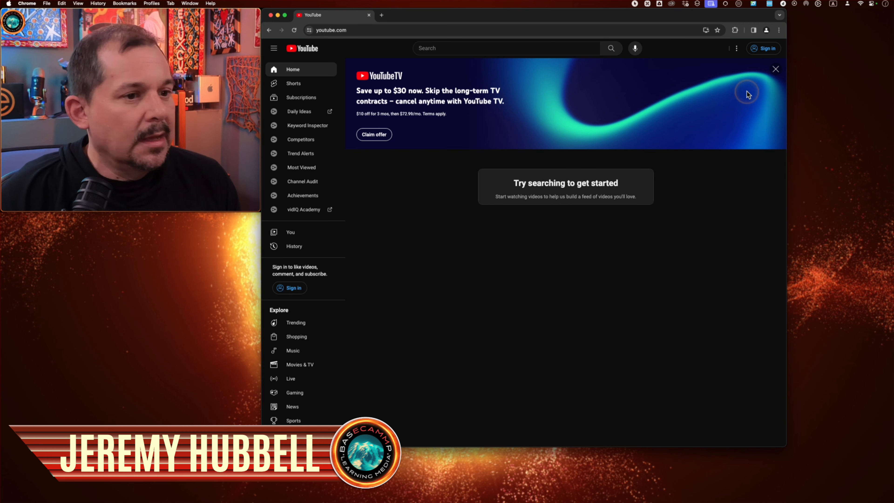
Start a personal-use Google account and enter the first and last name
{"action": "left_click", "coordinate": [761, 48]}
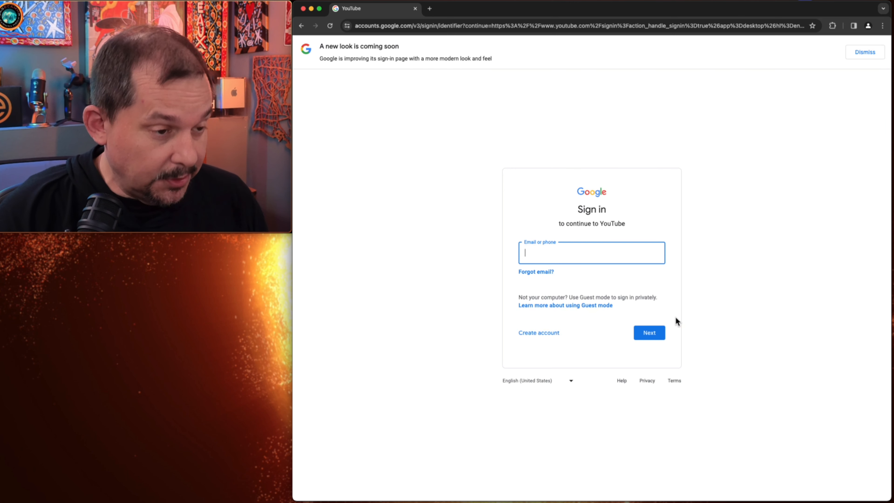
{"action": "left_click", "coordinate": [549, 333]}
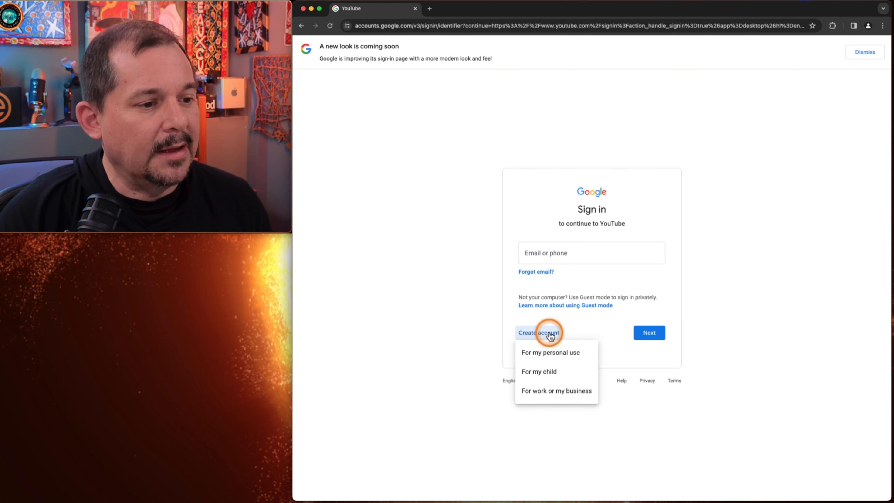
{"action": "left_click", "coordinate": [581, 354]}
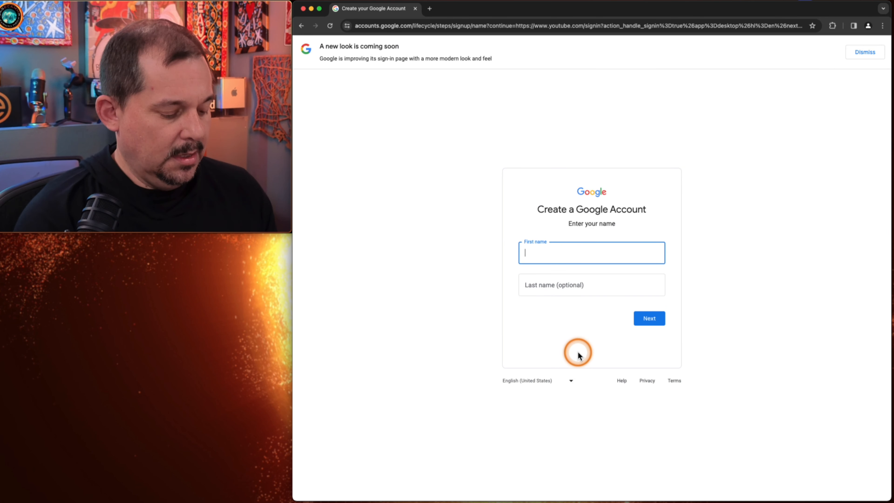
{"action": "key", "text": "Tab"}
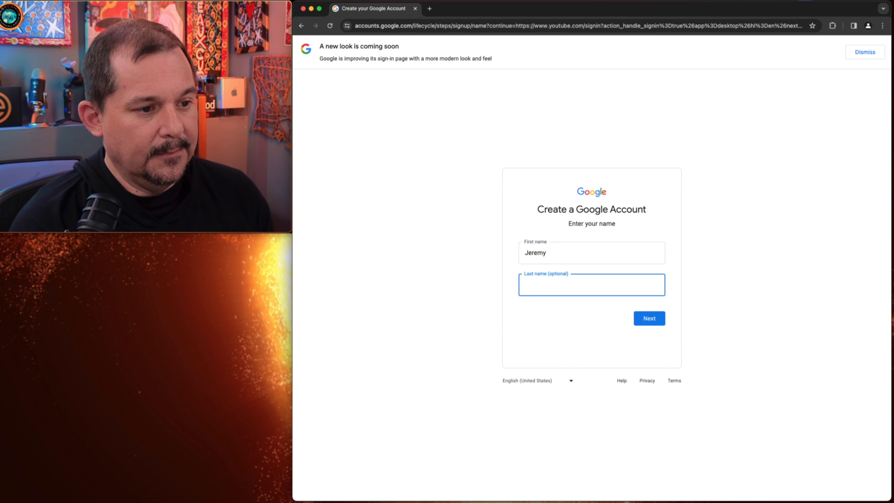
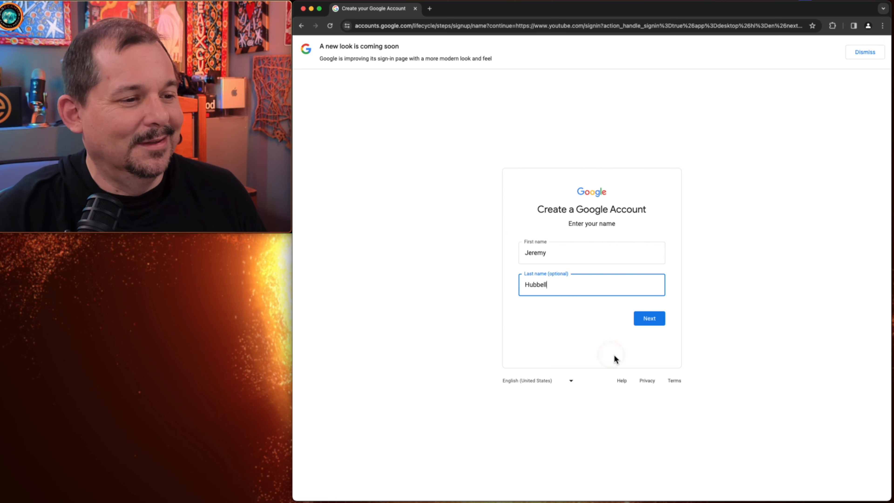
Submit the name page and continue to the 'Use your existing email' step
{"action": "left_click", "coordinate": [650, 321]}
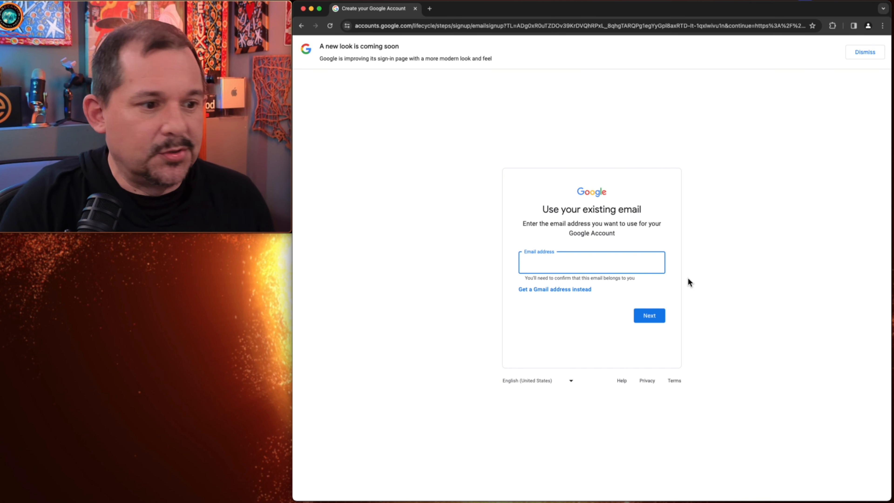
Choose a new Gmail address instead, create a custom address, and submit it
{"action": "left_click", "coordinate": [565, 289]}
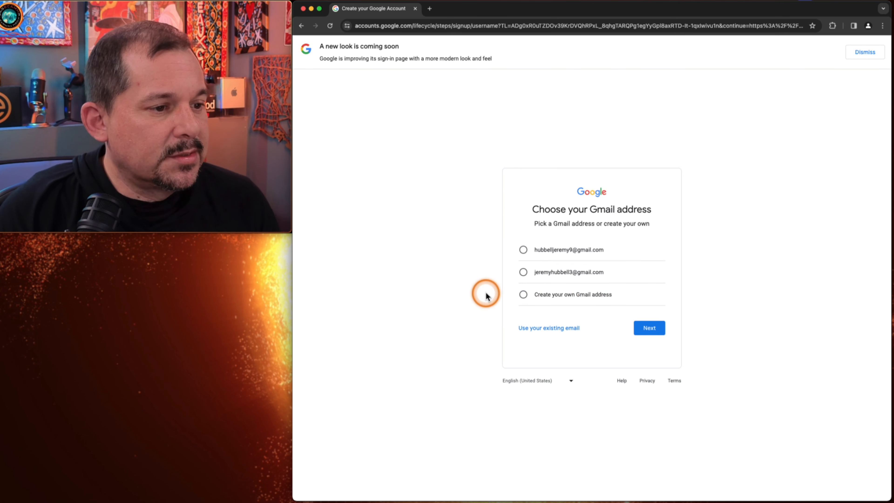
{"action": "left_click", "coordinate": [523, 295]}
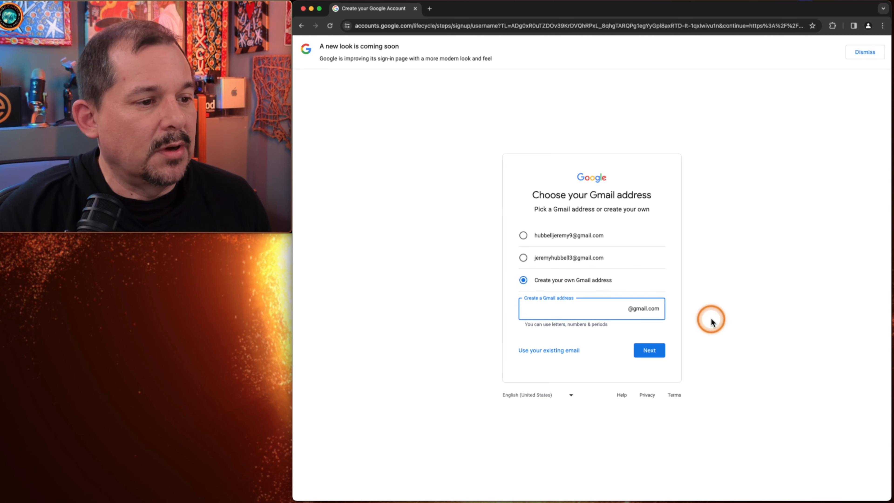
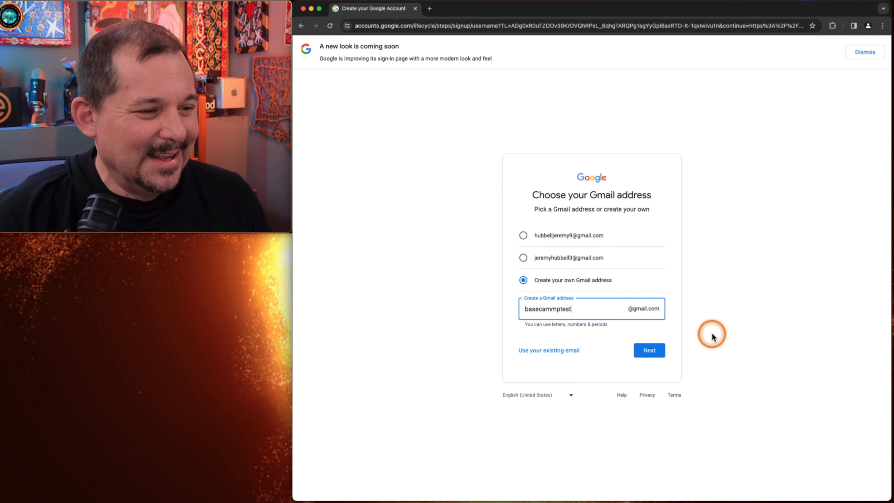
{"action": "left_click", "coordinate": [650, 351]}
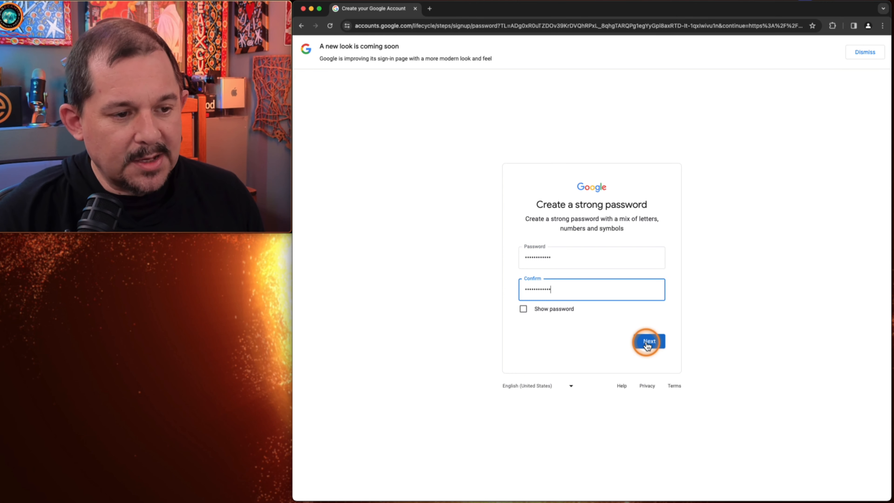
Submit the new password and skip adding a recovery email
{"action": "left_click", "coordinate": [647, 342]}
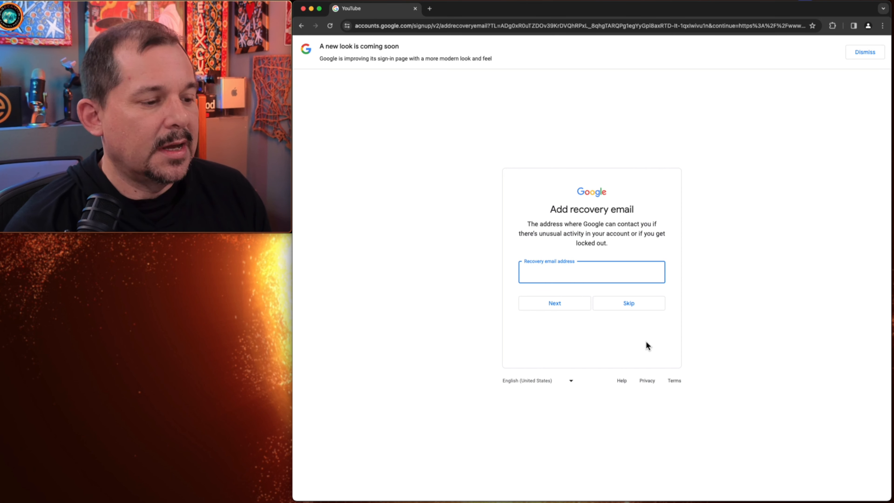
{"action": "left_click", "coordinate": [664, 310]}
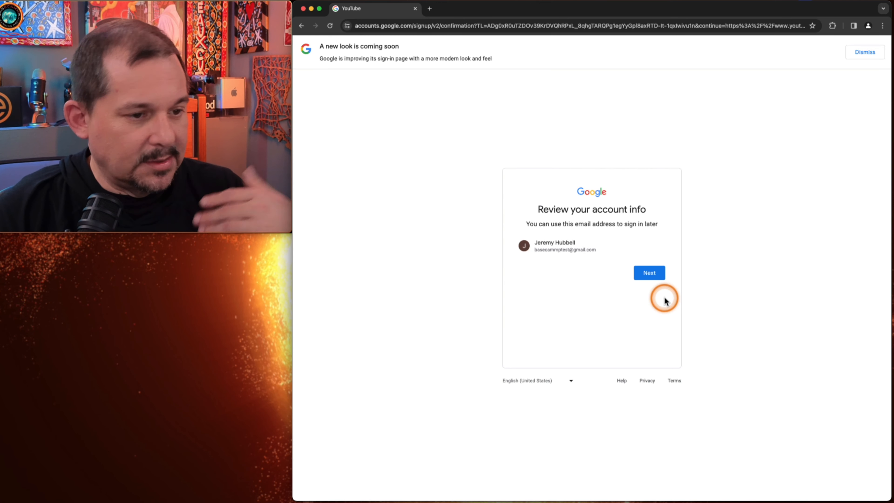
Accept the account info, agree to the privacy terms, and confirm personalization settings
{"action": "left_click", "coordinate": [651, 276]}
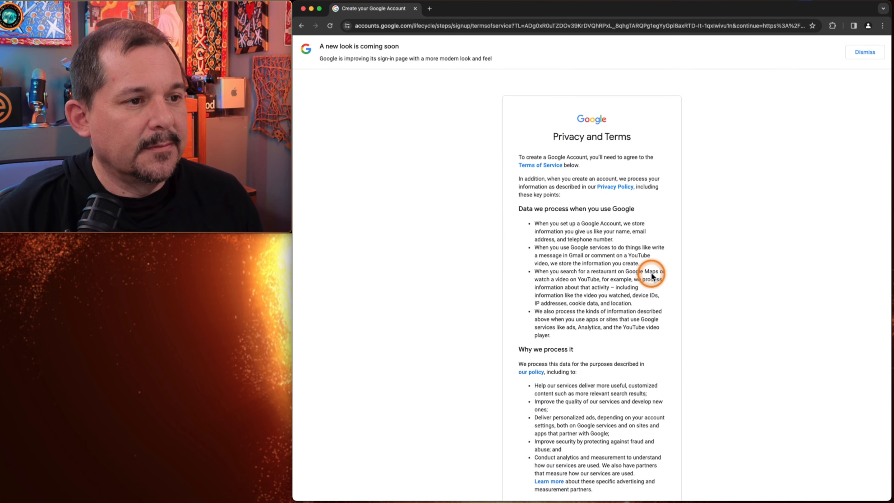
{"action": "scroll", "coordinate": [719, 291], "scroll_direction": "down", "scroll_amount": 10}
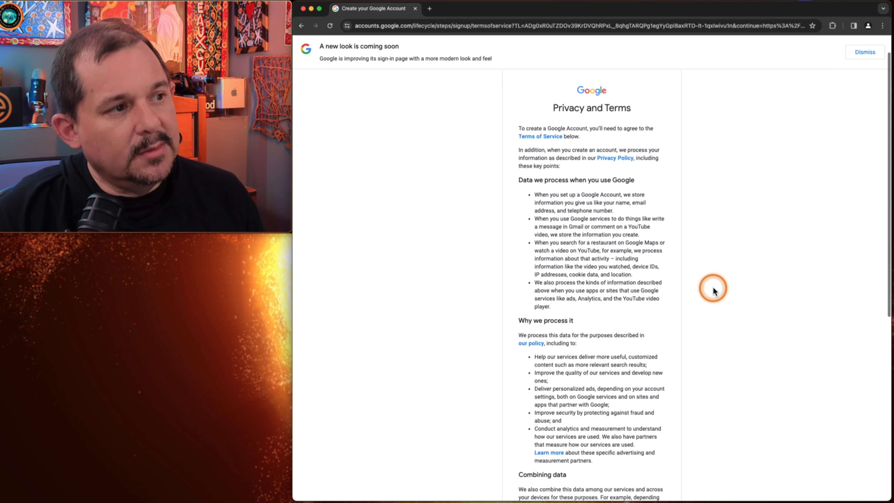
{"action": "scroll", "coordinate": [713, 291], "scroll_direction": "down", "scroll_amount": 3}
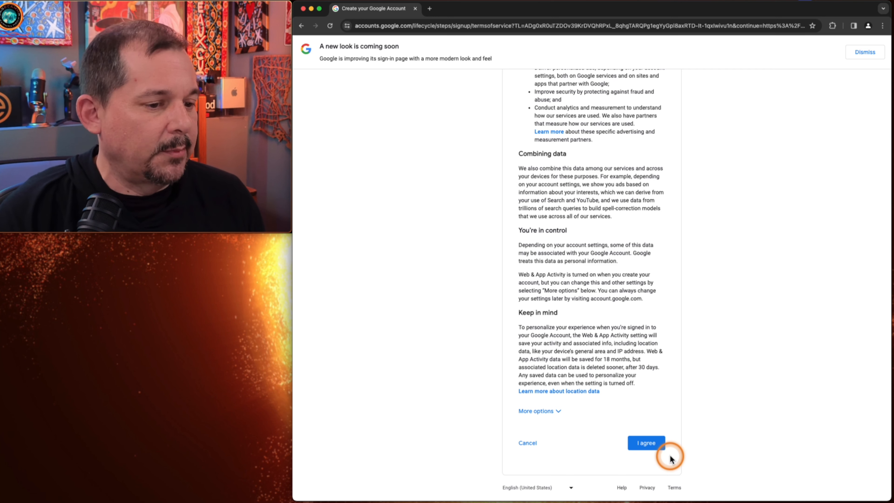
{"action": "left_click", "coordinate": [650, 443]}
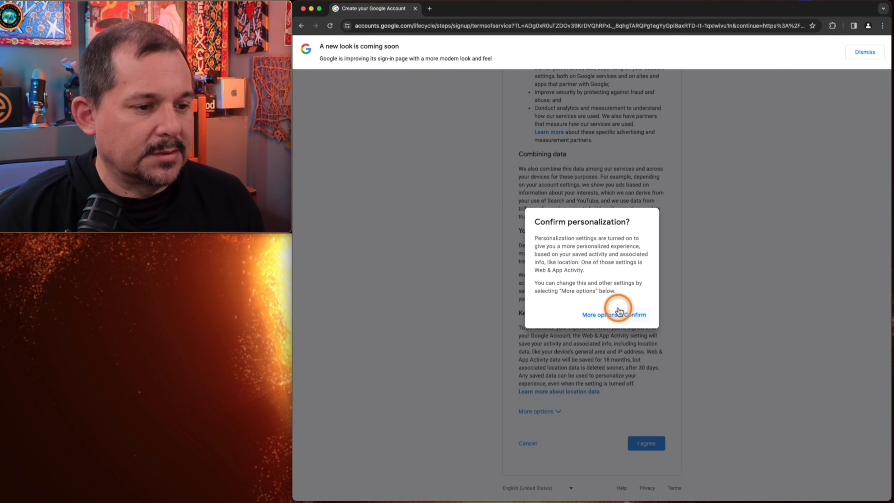
{"action": "left_click", "coordinate": [636, 315]}
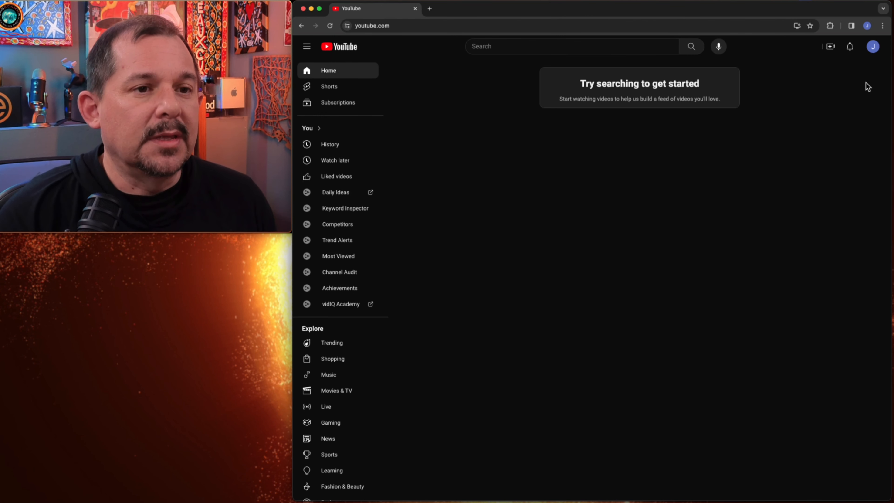
Open YouTube's Create (camera) menu to begin setting up a channel
{"action": "left_click", "coordinate": [830, 49]}
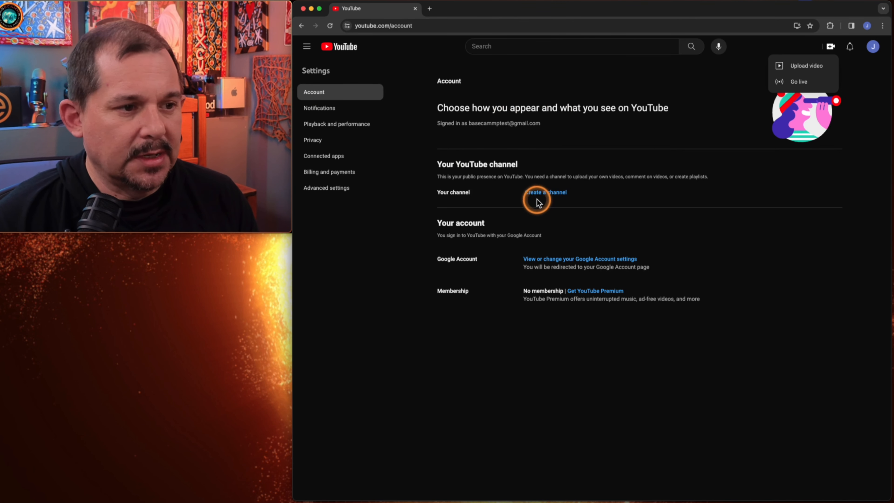
Create a YouTube channel named BasecammpTest with its matching handle
{"action": "left_click", "coordinate": [536, 212]}
{"action": "left_click", "coordinate": [539, 192]}
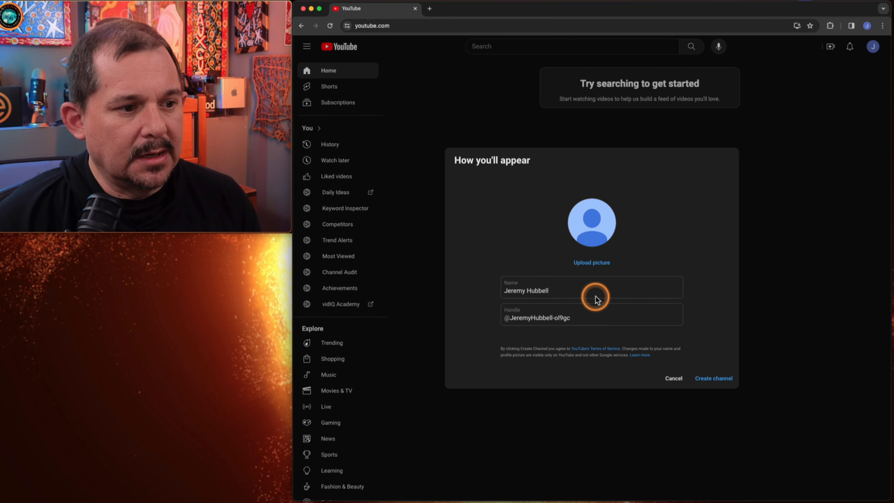
{"action": "left_click", "coordinate": [577, 292]}
{"action": "key", "text": "alt+shift+Left"}
{"action": "key", "text": "alt+shift+Left"}
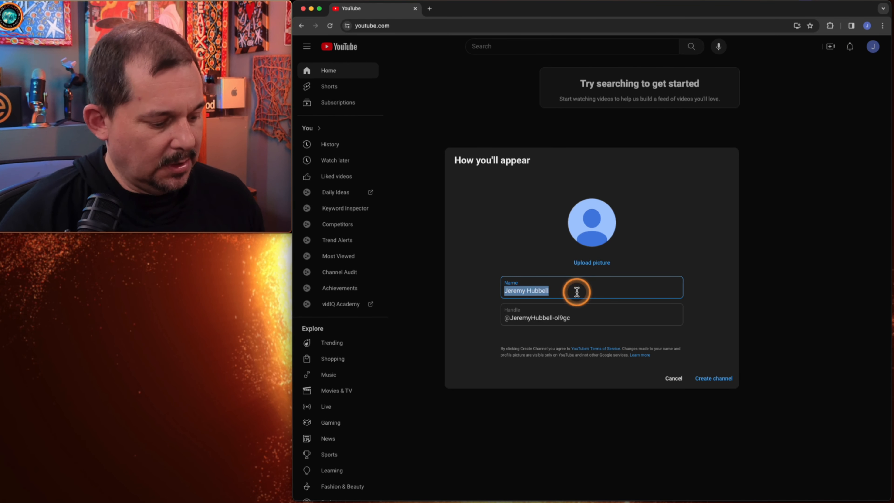
{"action": "type", "text": "Basec"}
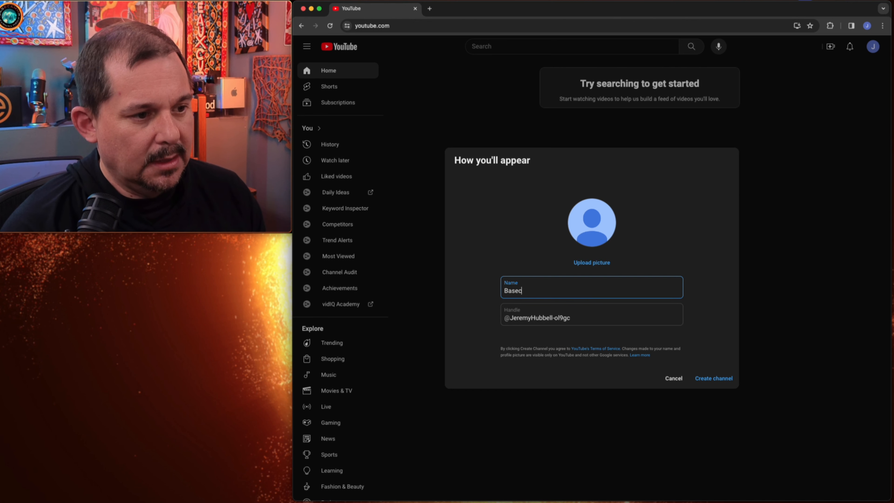
{"action": "type", "text": "ammpTest"}
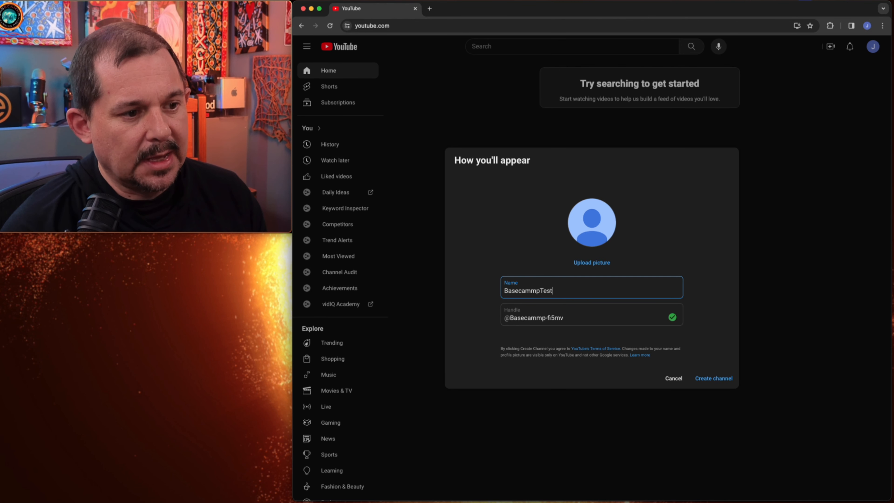
{"action": "key", "text": "Tab"}
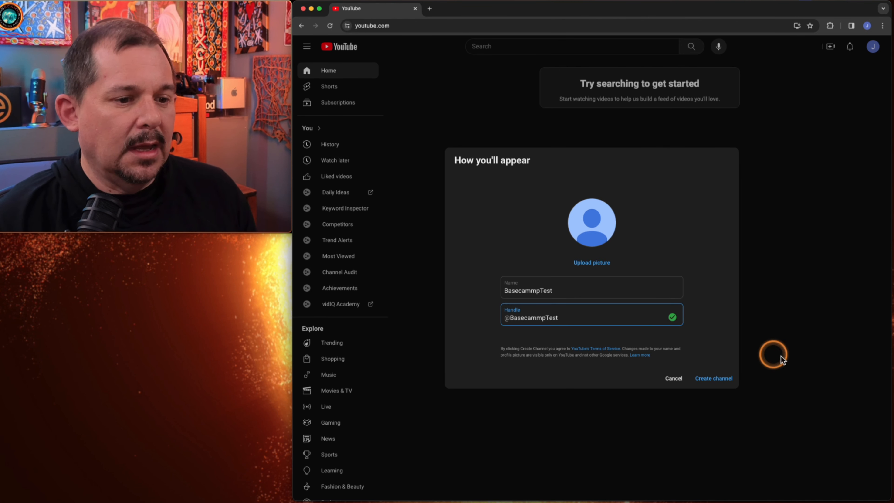
{"action": "left_click", "coordinate": [708, 380]}
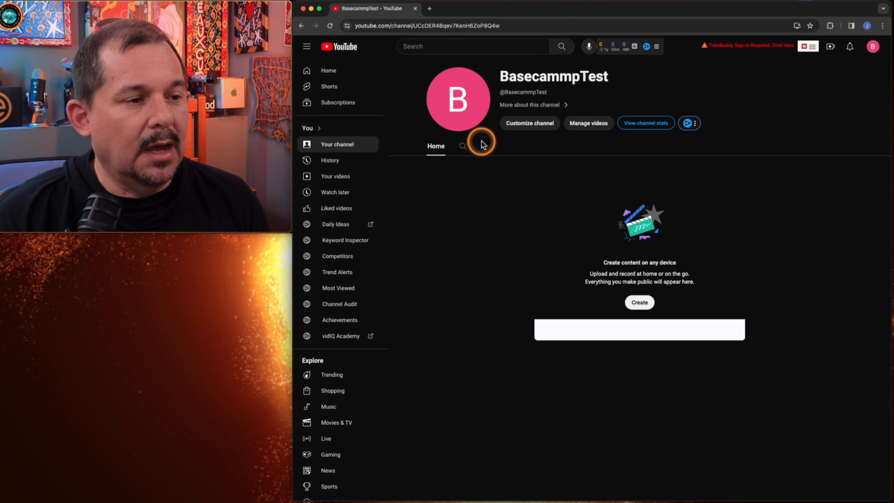
On the Basic info tab, enter the description 'This is tester channel for Basecamp Learning.'
{"action": "left_click", "coordinate": [532, 124]}
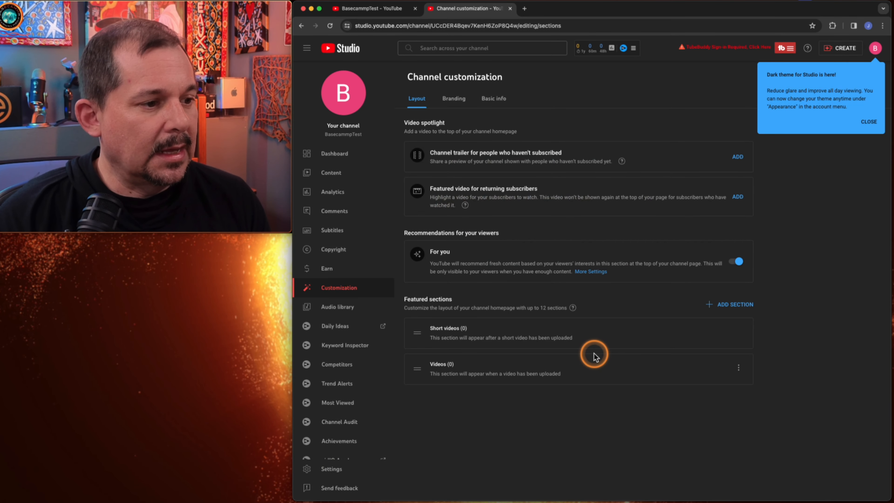
{"action": "left_click", "coordinate": [494, 98]}
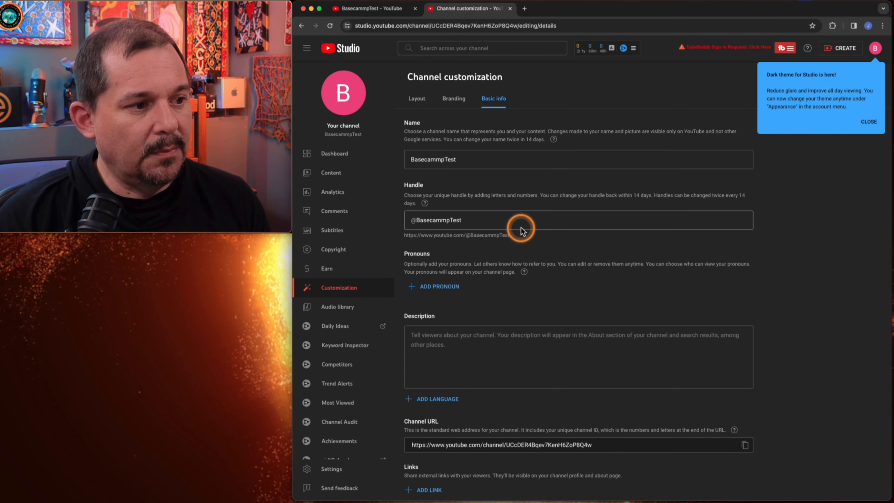
{"action": "left_click", "coordinate": [503, 339]}
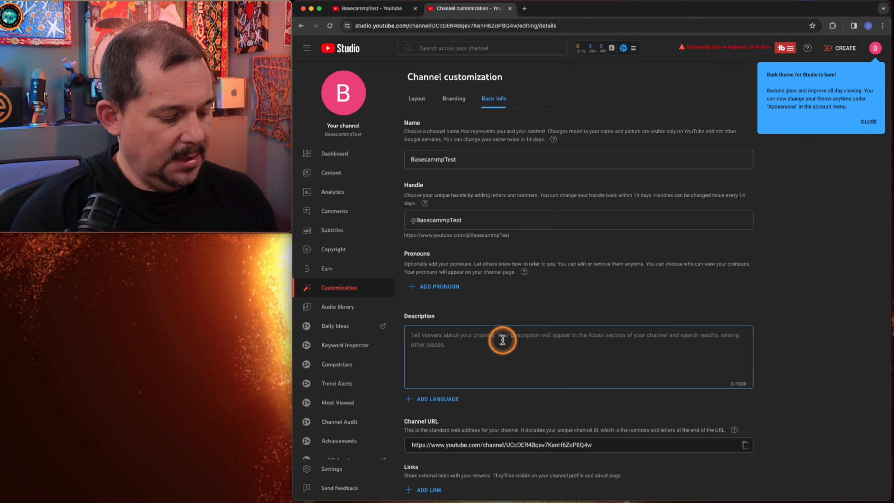
{"action": "type", "text": "This is tester"}
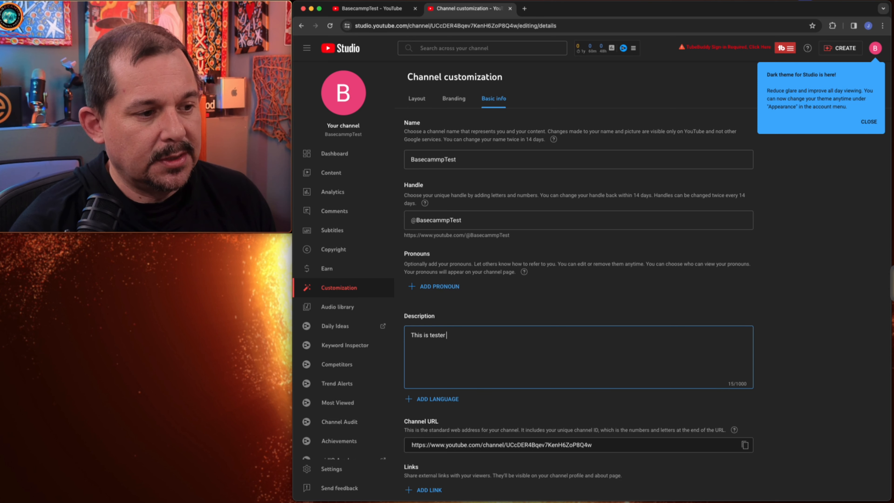
{"action": "key", "text": "BackSpace"}
{"action": "key", "text": "BackSpace"}
{"action": "type", "text": "hannel for Ba"}
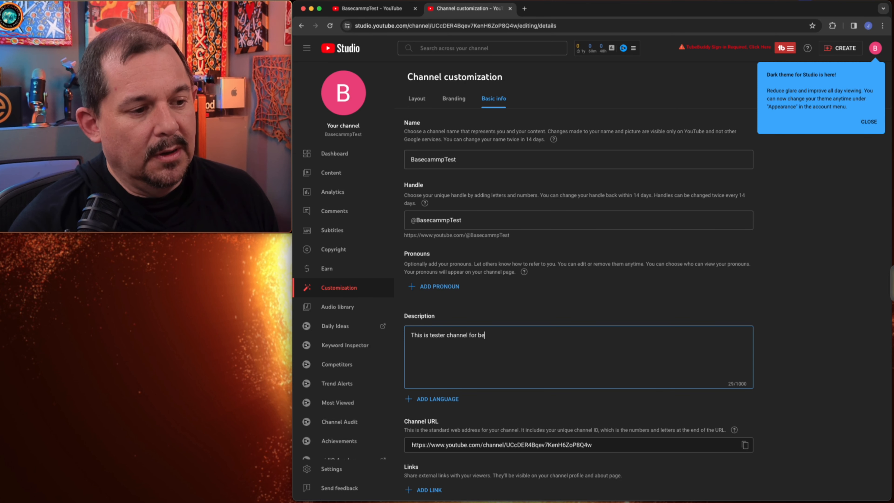
{"action": "type", "text": "secamp Mear"}
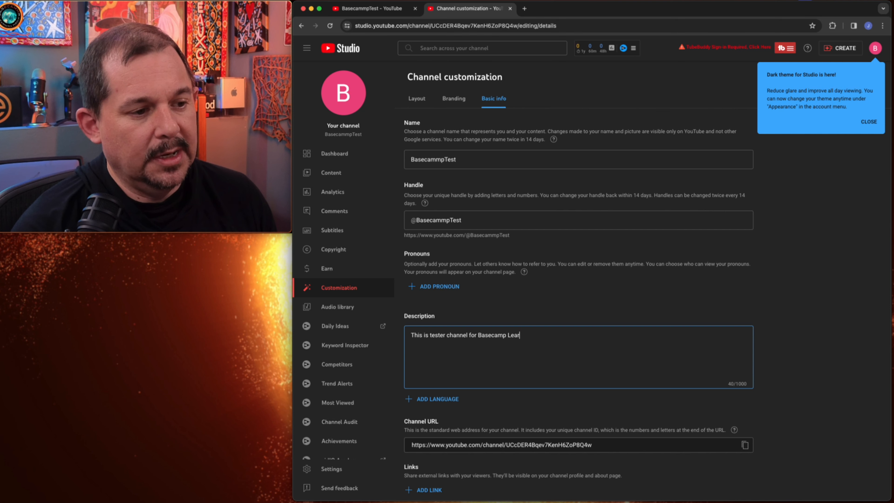
{"action": "type", "text": "ning."}
{"action": "left_click", "coordinate": [473, 220]}
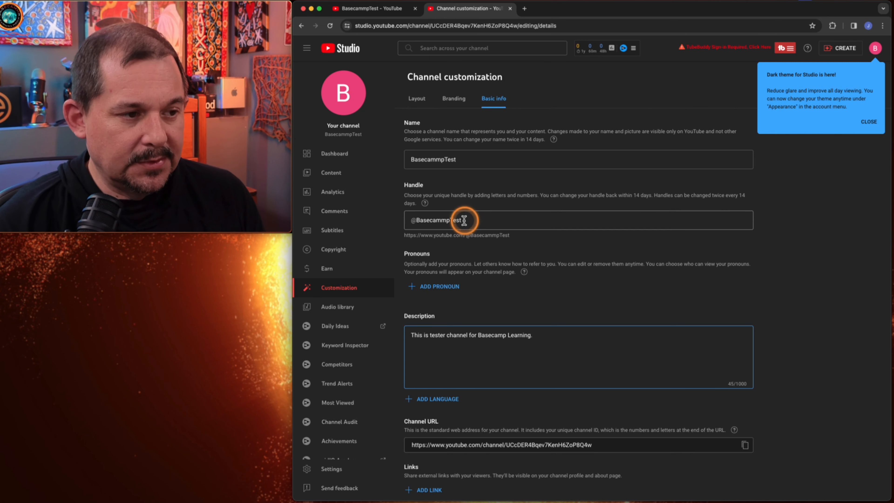
{"action": "left_click_drag", "start_coordinate": [514, 238], "coordinate": [394, 239]}
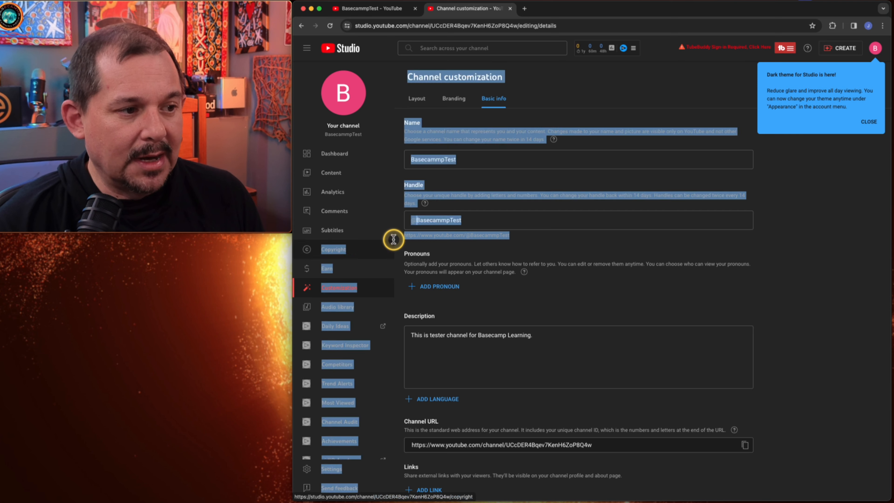
{"action": "left_click", "coordinate": [402, 239]}
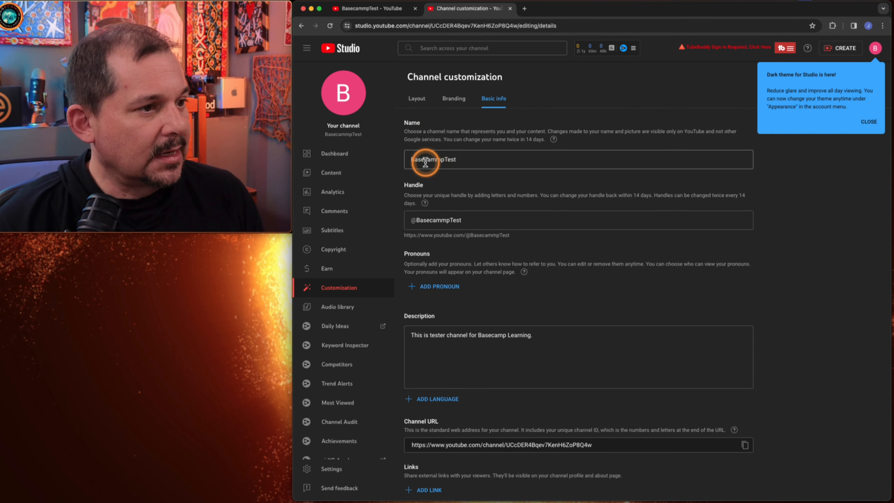
Change the channel name to 'Basecammp Test' and fill in a business contact email
{"action": "left_click", "coordinate": [446, 159]}
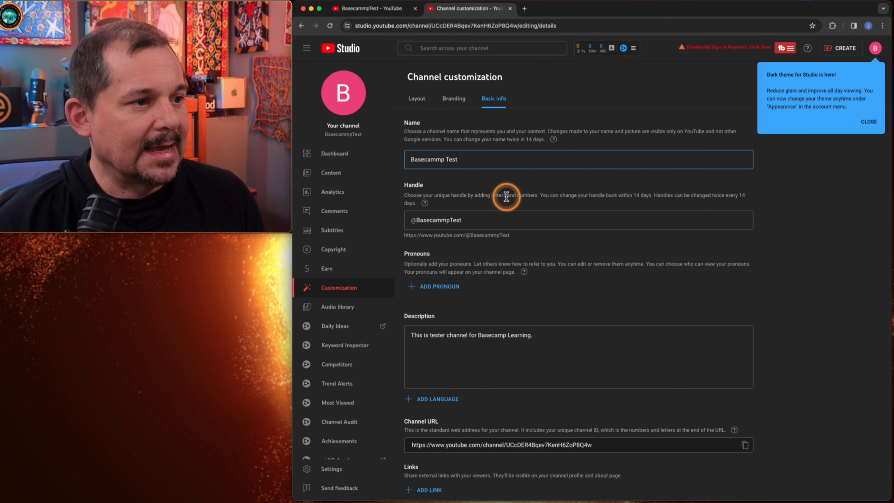
{"action": "scroll", "coordinate": [578, 270], "scroll_direction": "down", "scroll_amount": 3}
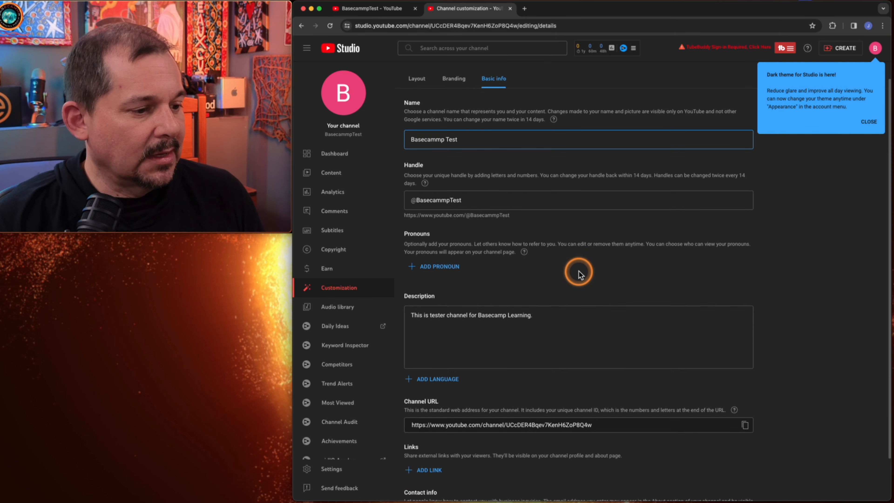
{"action": "left_click", "coordinate": [458, 482]}
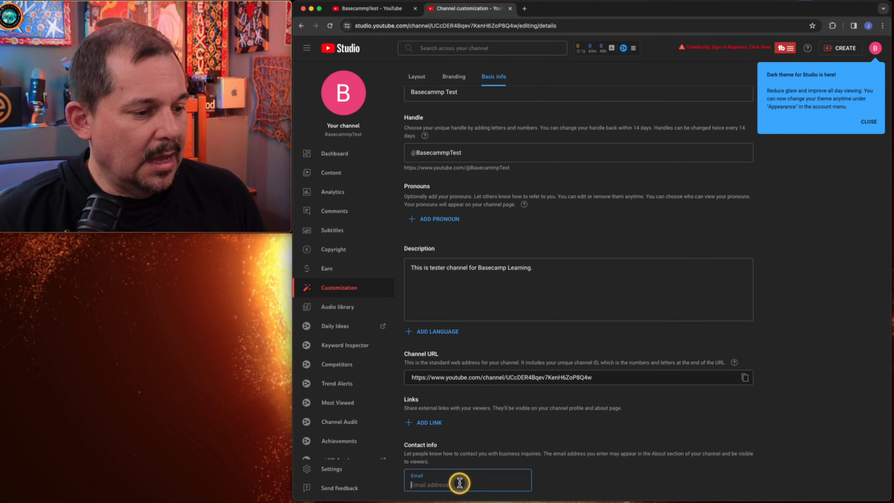
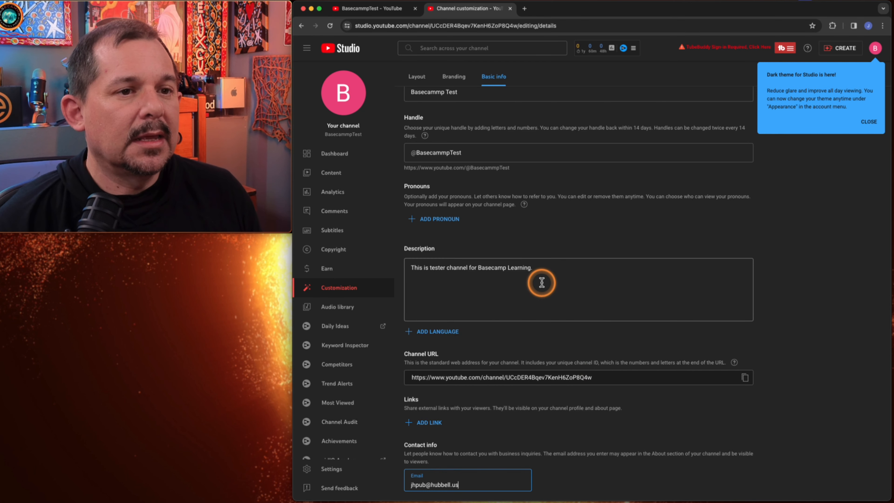
{"action": "scroll", "coordinate": [539, 282], "scroll_direction": "up", "scroll_amount": 3}
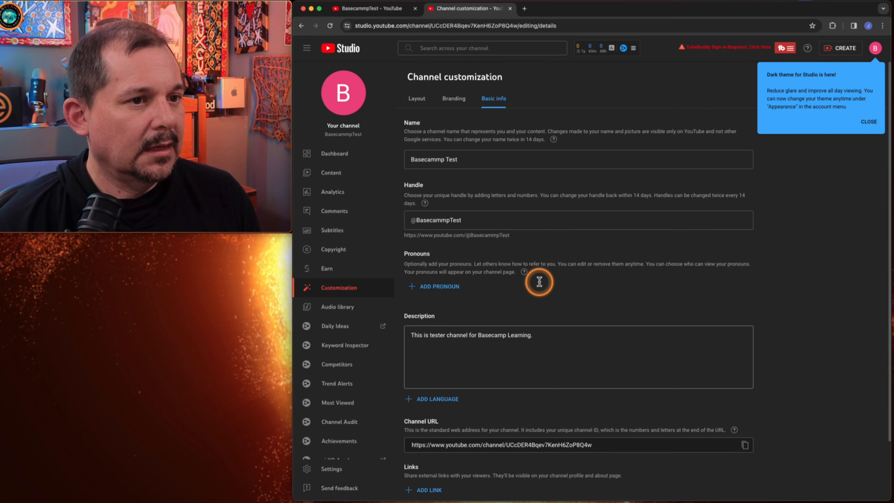
In Branding, upload Untitled-1-3.png as the channel profile picture
{"action": "left_click", "coordinate": [447, 97]}
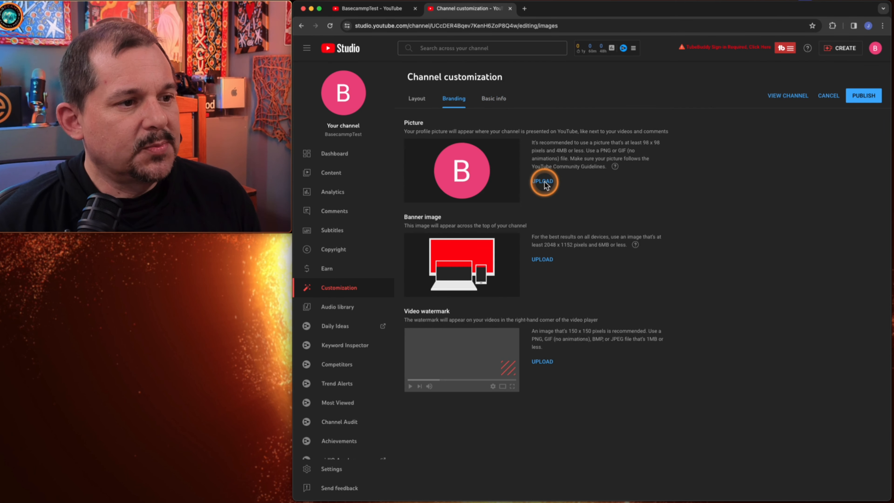
{"action": "left_click", "coordinate": [544, 181]}
{"action": "left_click", "coordinate": [500, 173]}
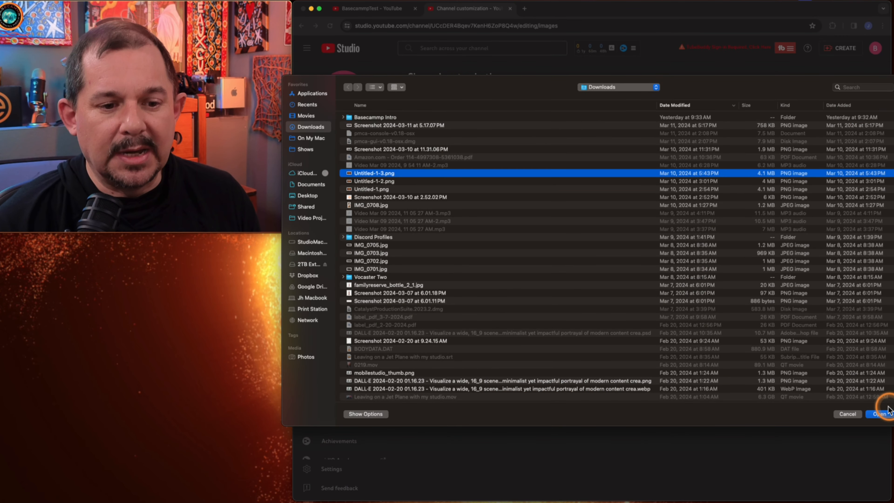
{"action": "left_click", "coordinate": [880, 414]}
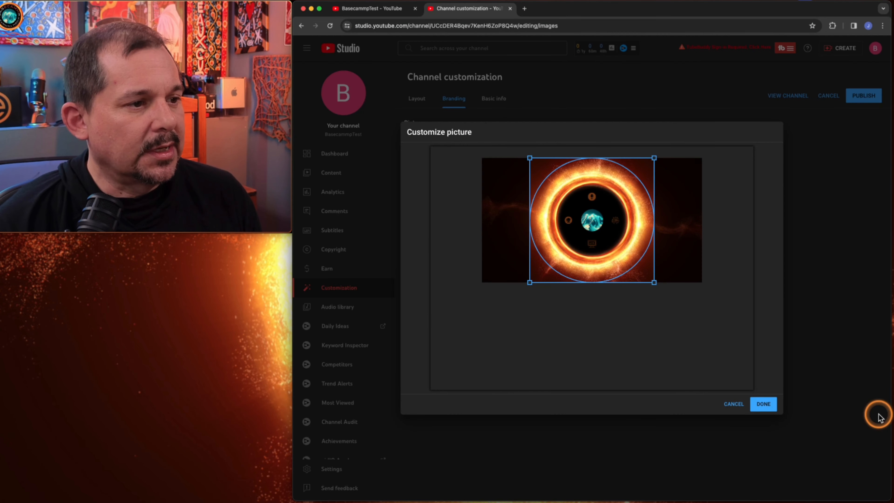
{"action": "left_click", "coordinate": [763, 404]}
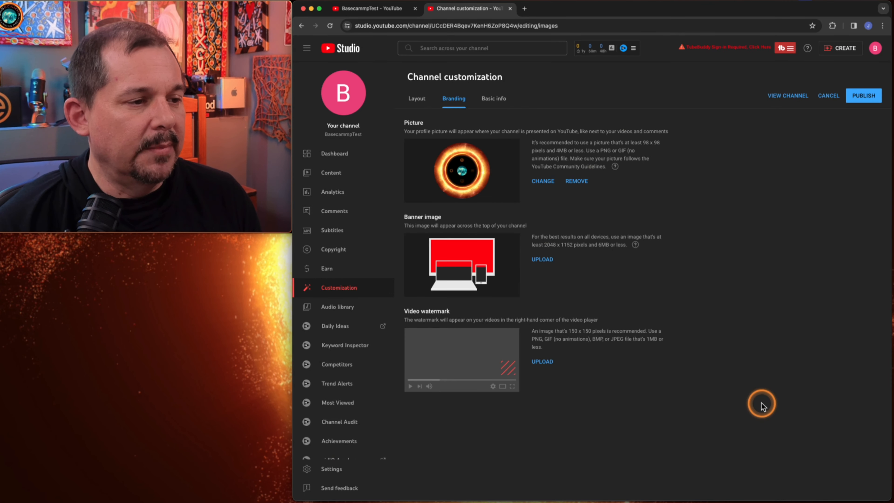
Upload Untitled-1-3.png as the channel banner image
{"action": "left_click", "coordinate": [544, 260]}
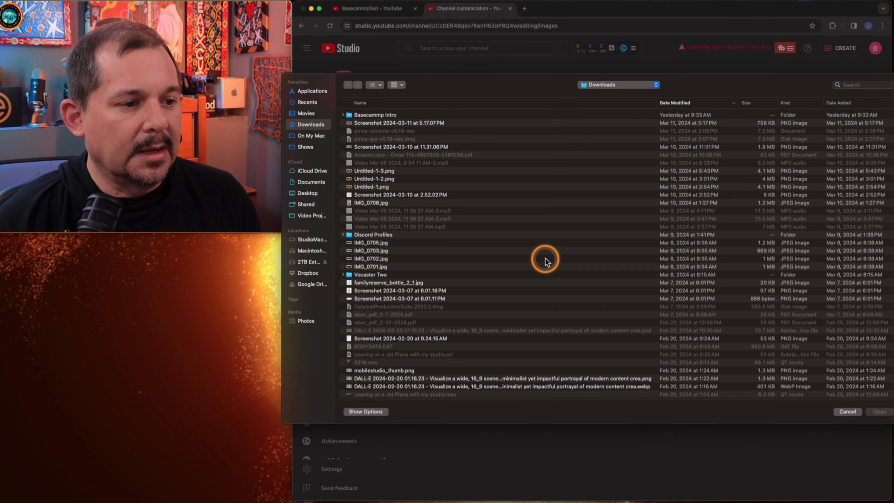
{"action": "double_click", "coordinate": [374, 174]}
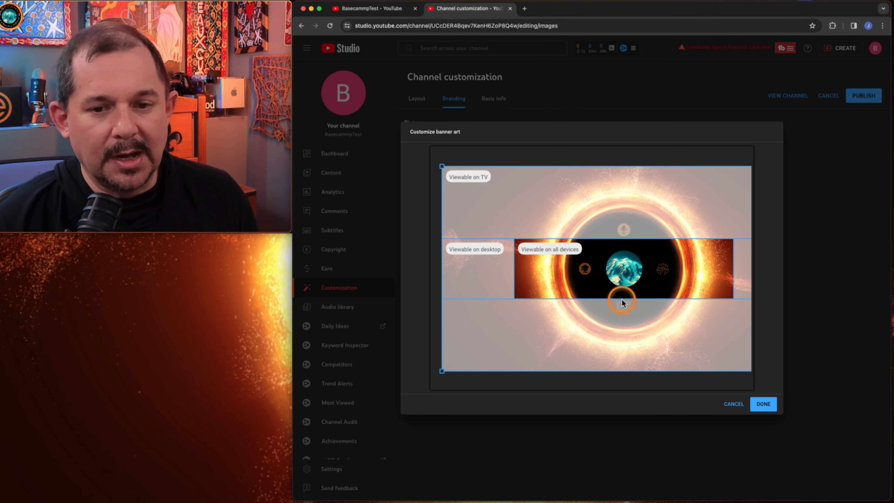
{"action": "left_click", "coordinate": [766, 404]}
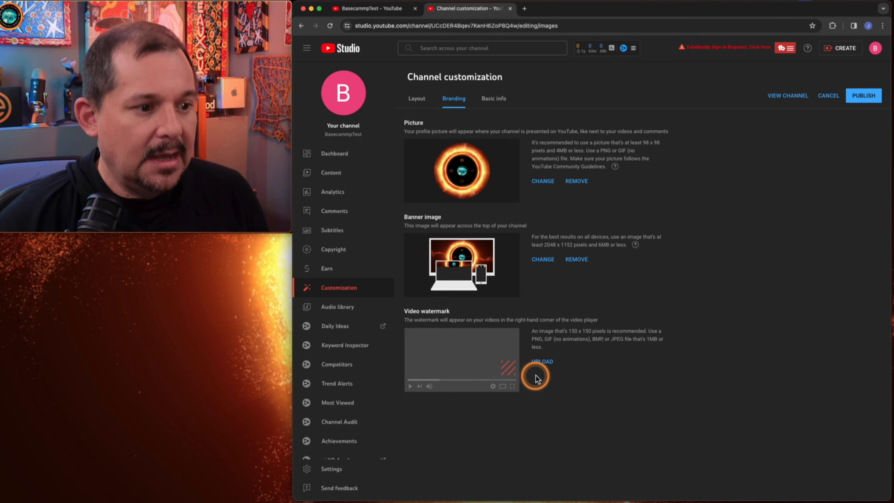
Publish the customizations, then reload the public Basecammp Test channel page to see the ring avatar and fiery banner
{"action": "left_click", "coordinate": [866, 95]}
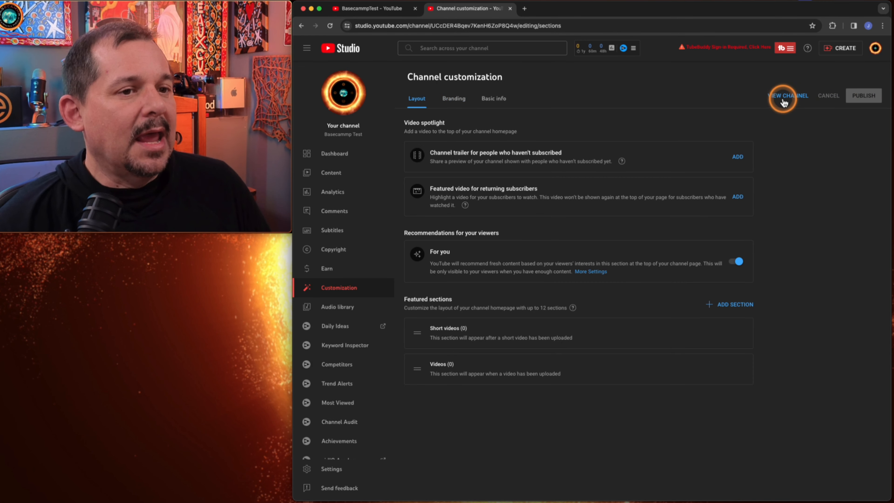
{"action": "left_click", "coordinate": [789, 99]}
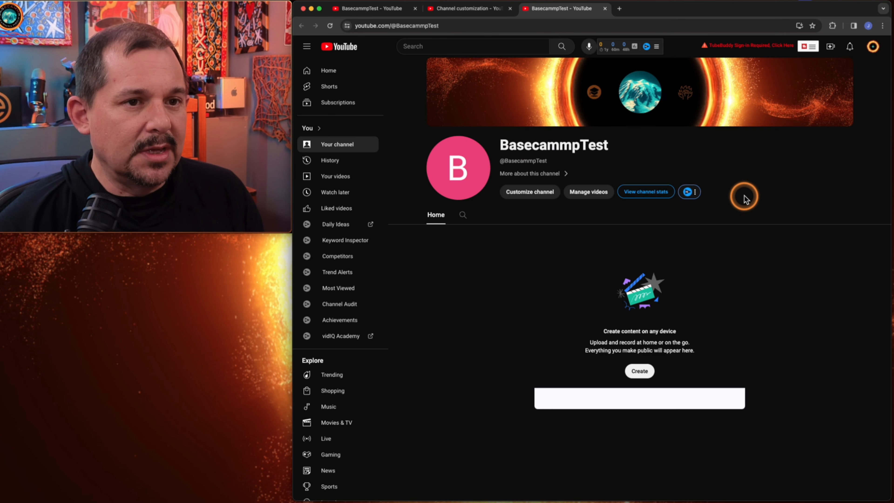
{"action": "key", "text": "super+r"}
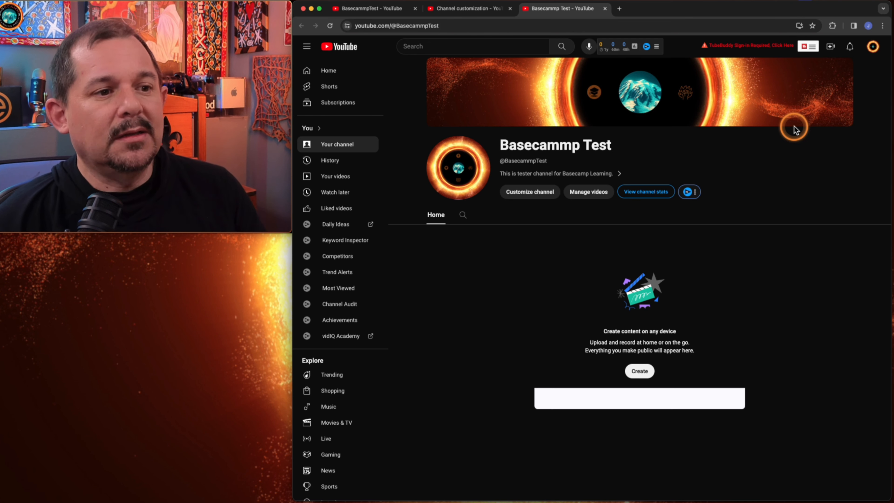
Request live-streaming access from Create > Go live, which prompts for phone verification
{"action": "left_click", "coordinate": [829, 47]}
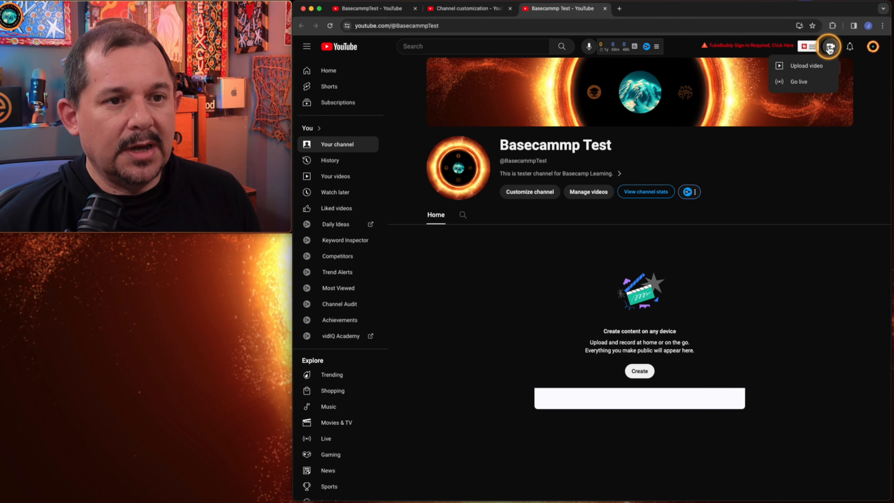
{"action": "left_click", "coordinate": [806, 82]}
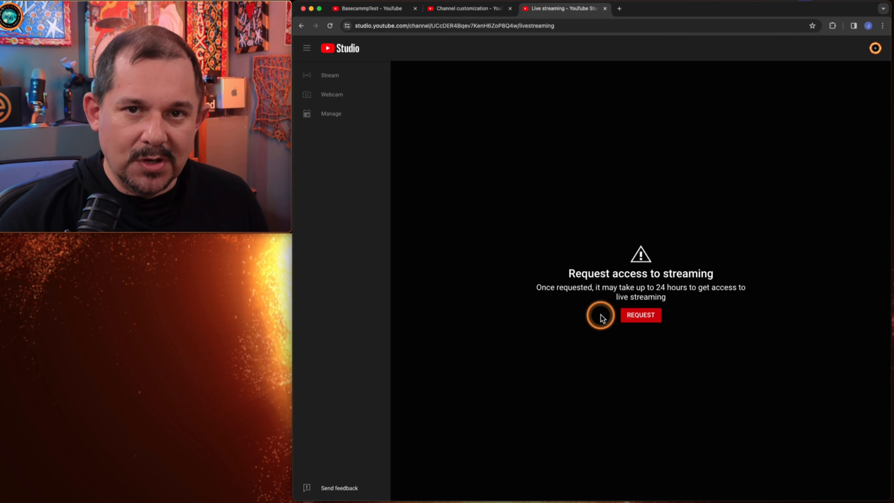
{"action": "left_click", "coordinate": [643, 319]}
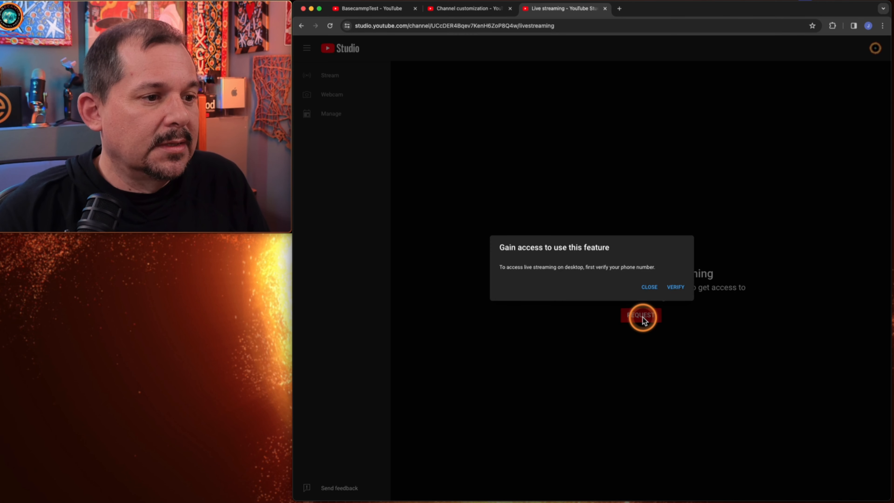
Begin phone verification so a 6-digit code is texted to the phone
{"action": "left_click", "coordinate": [676, 287]}
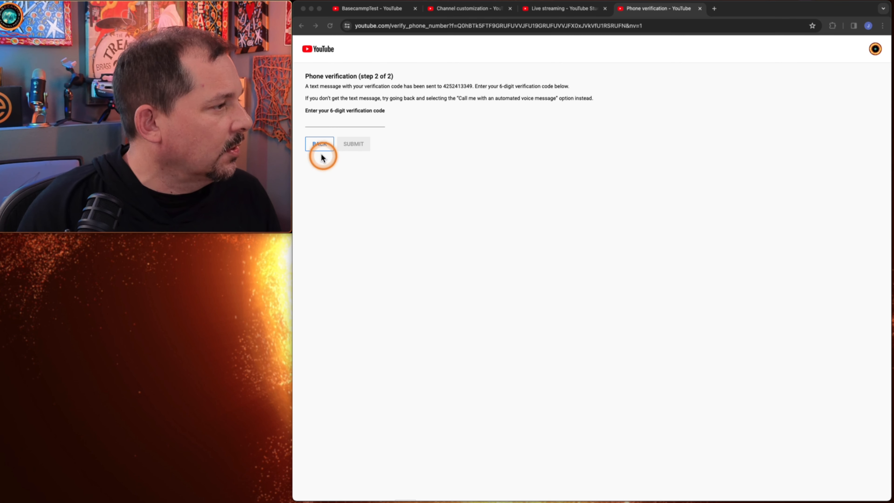
Enter the texted 6-digit verification code and submit it to verify the phone
{"action": "left_click", "coordinate": [335, 123]}
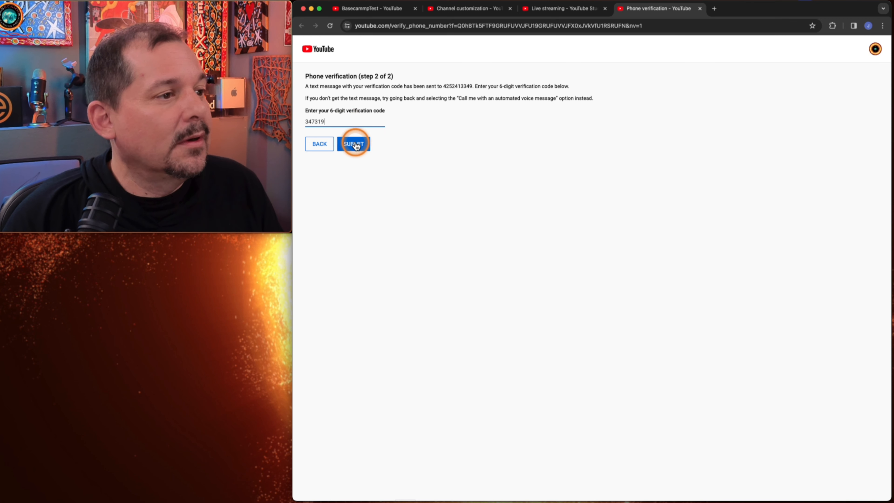
{"action": "left_click", "coordinate": [355, 144]}
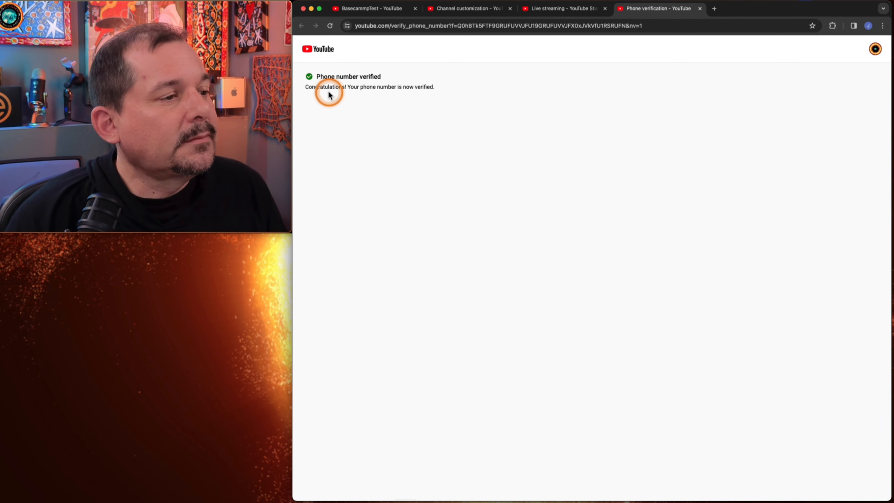
Go from the YouTube home page to the Go live page, which shows the roughly 24-hour countdown
{"action": "left_click", "coordinate": [306, 53]}
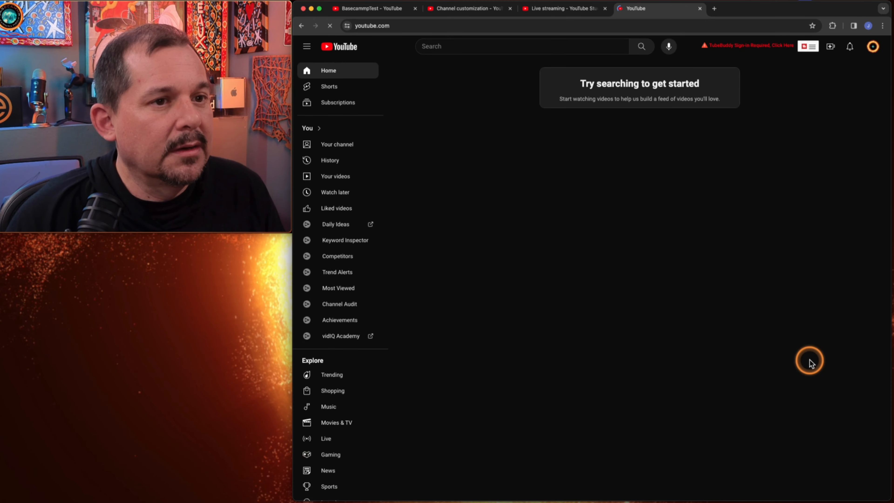
{"action": "left_click", "coordinate": [831, 47]}
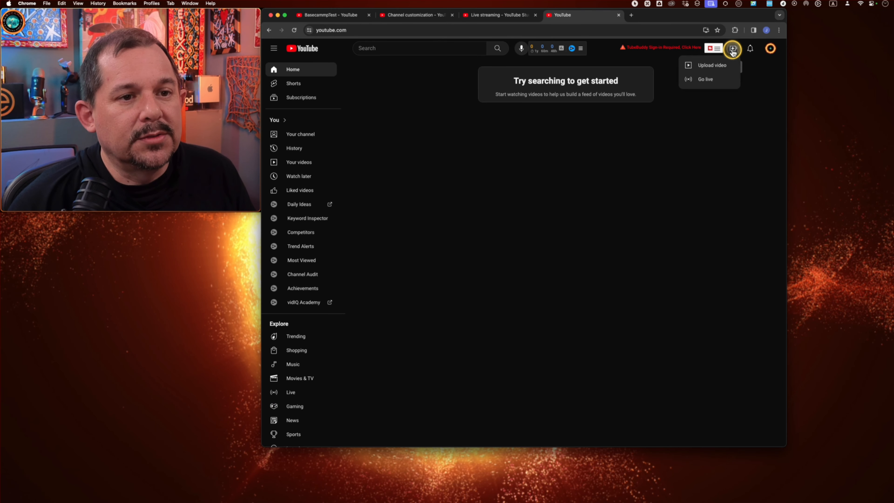
{"action": "left_click", "coordinate": [706, 78]}
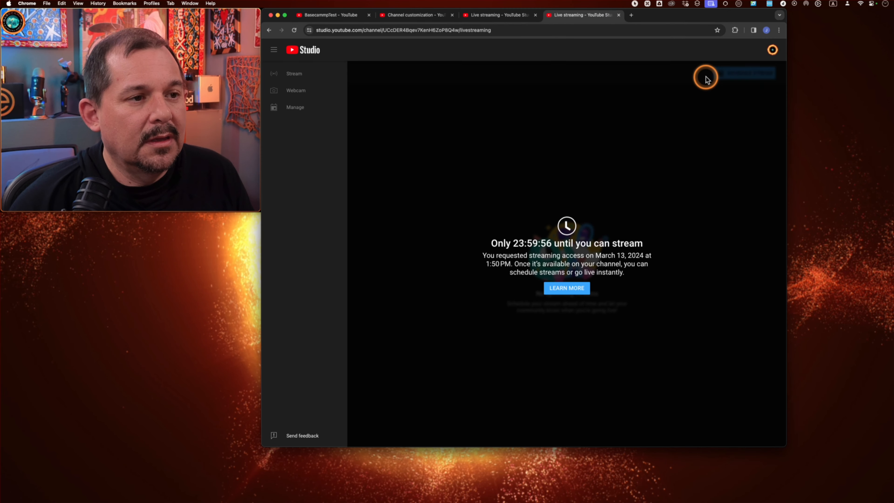